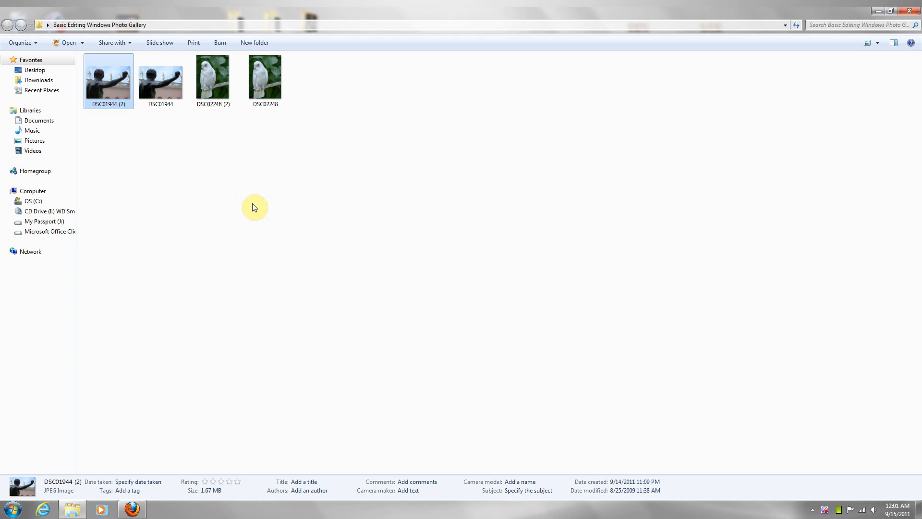
# Open the DSC01944 (2) photo from the folder and switch from the preview to the edit, organize and share view
pyautogui.doubleClick(105, 84)
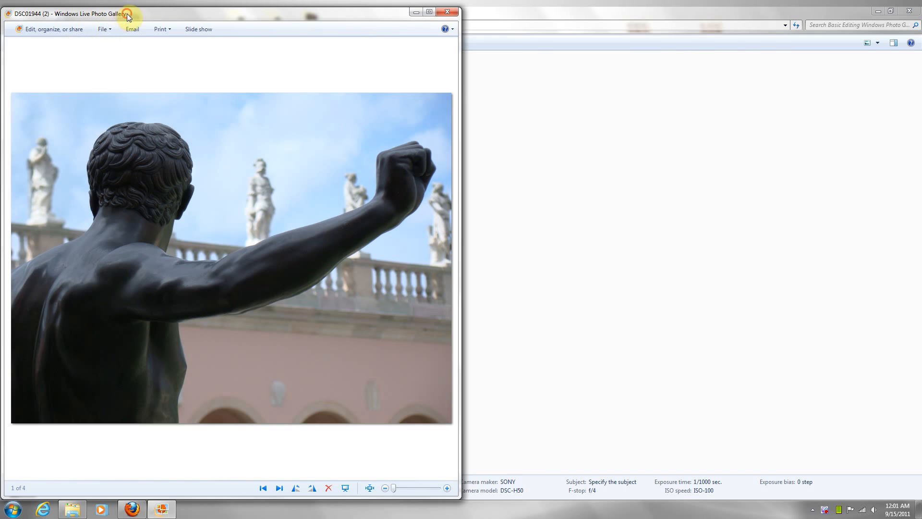
pyautogui.moveTo(127, 13); pyautogui.dragTo(176, 14)
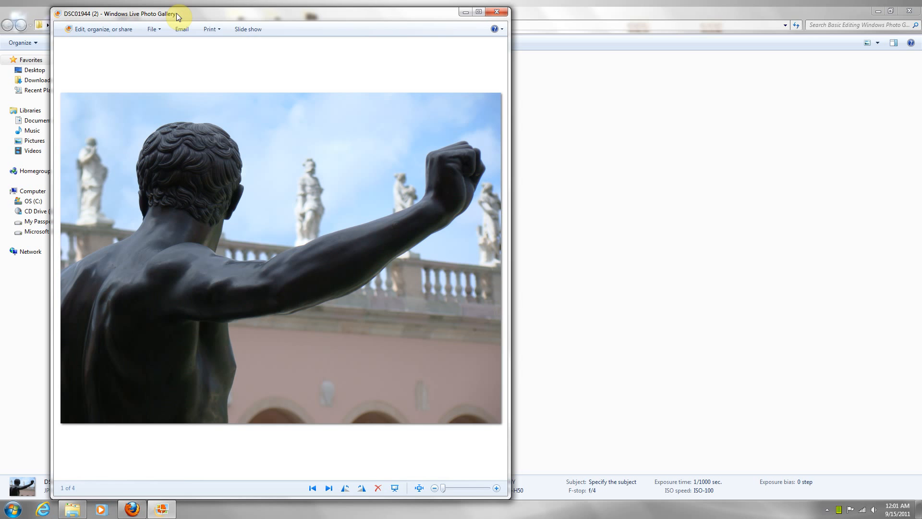
pyautogui.click(96, 30)
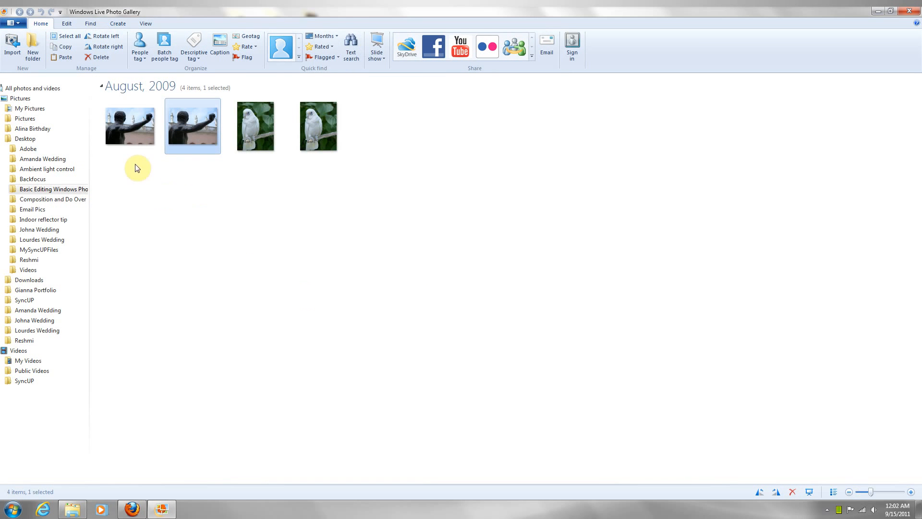
# Open the DSC01944 statue photo from the August 2009 group for editing
pyautogui.click(108, 102)
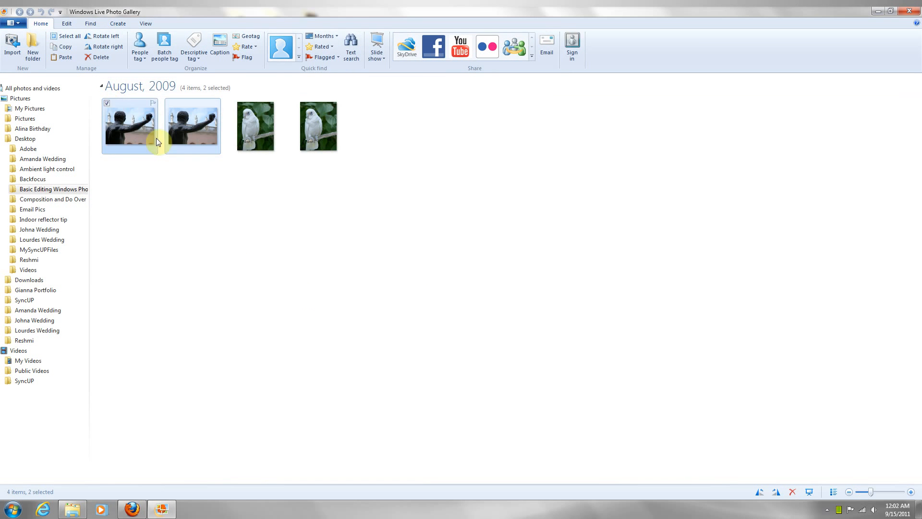
pyautogui.click(233, 103)
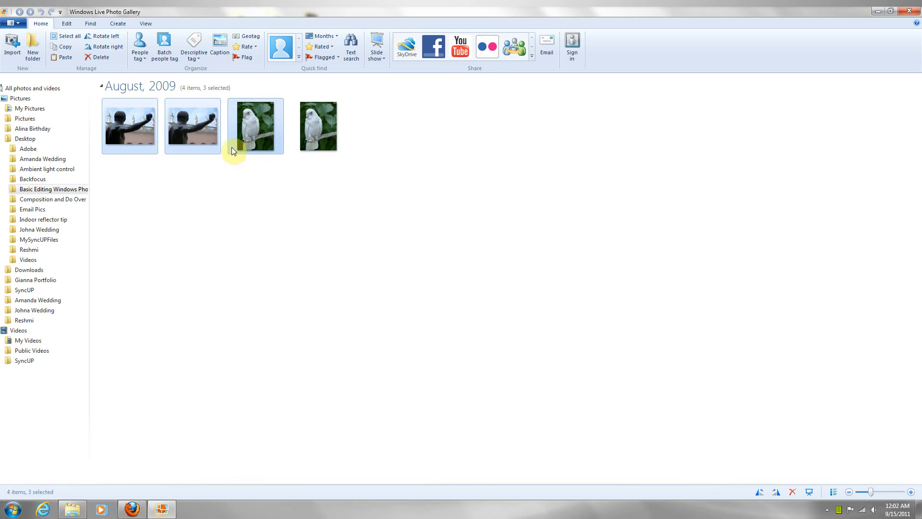
pyautogui.doubleClick(125, 118)
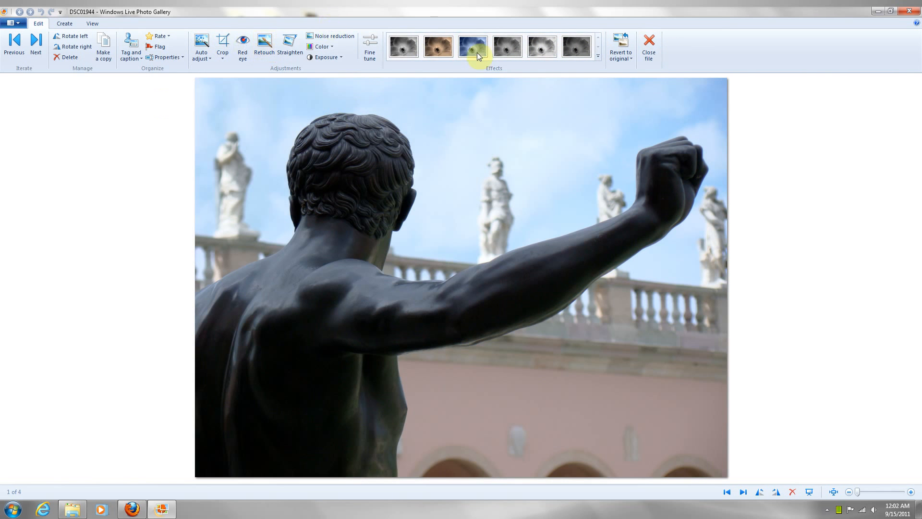
# Try the first black-and-white effect on the statue photo and revert the photo to its original
pyautogui.click(406, 45)
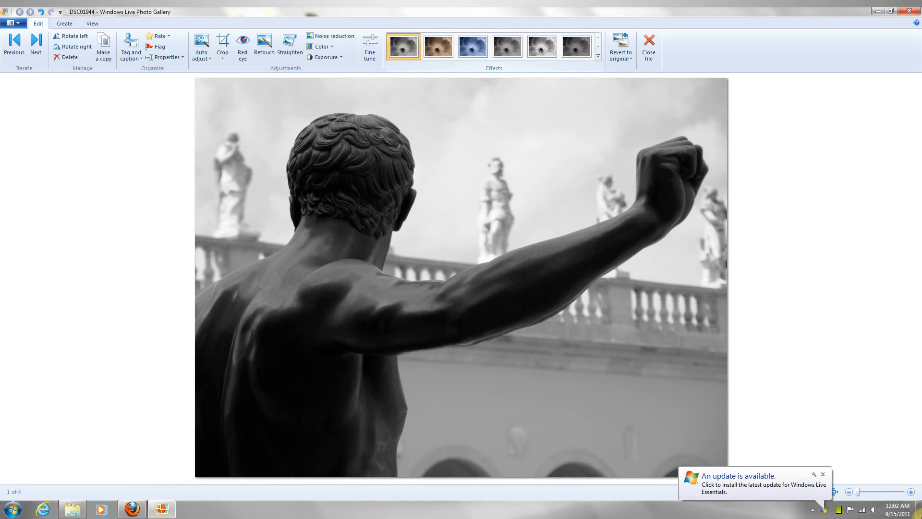
pyautogui.click(621, 61)
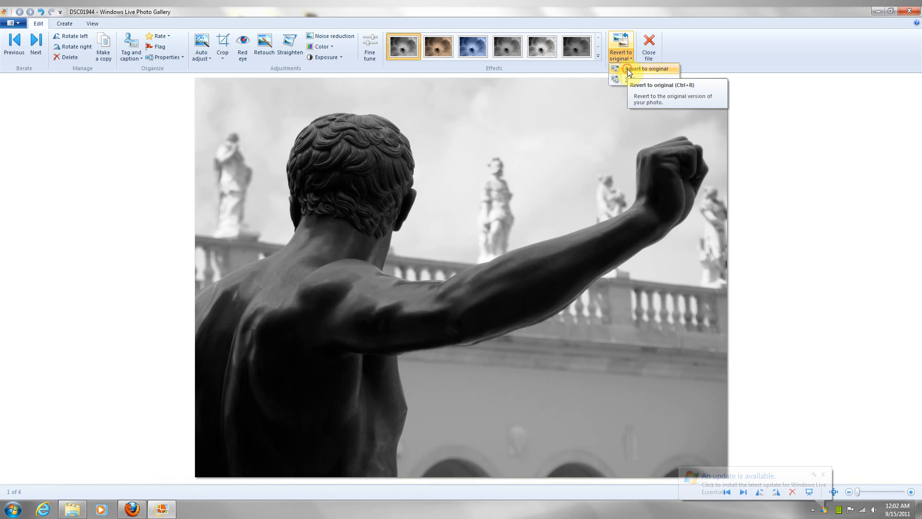
pyautogui.click(627, 68)
pyautogui.click(481, 274)
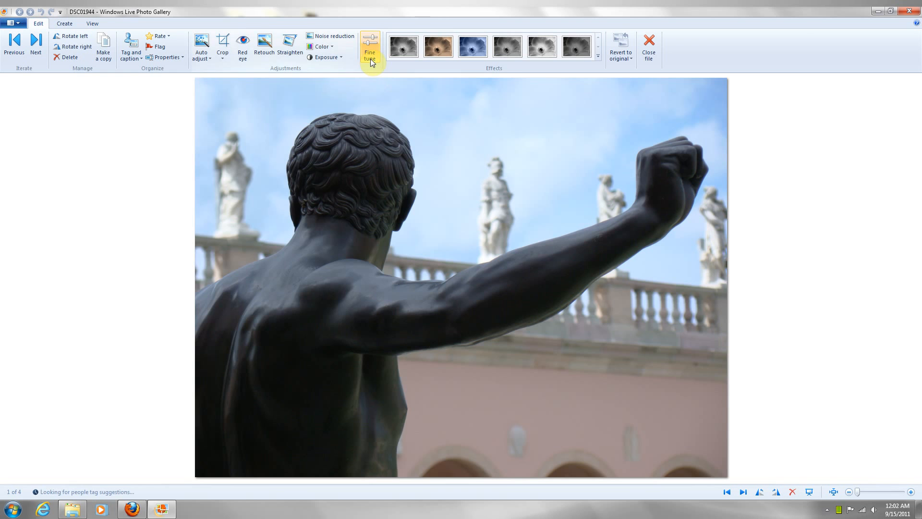
# Show the fine-tune adjustments for the statue photo and expand the detail, straighten and color settings
pyautogui.click(370, 58)
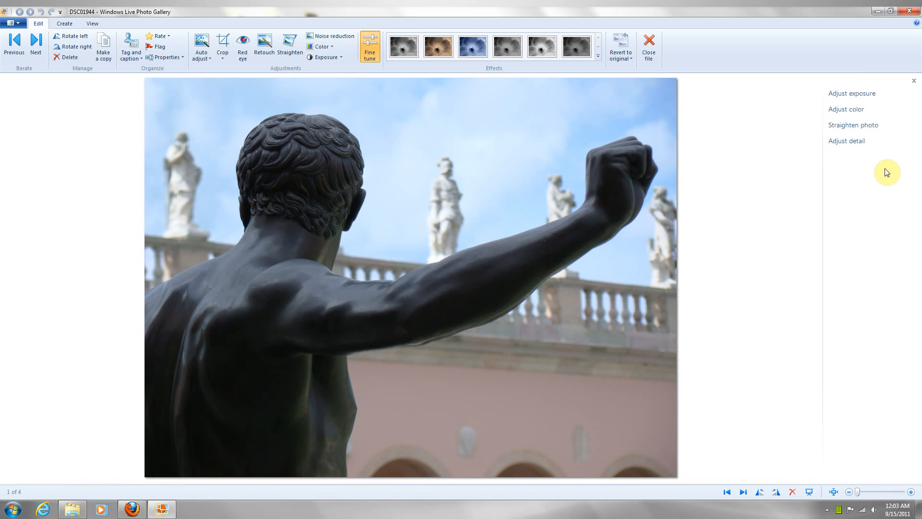
pyautogui.click(852, 144)
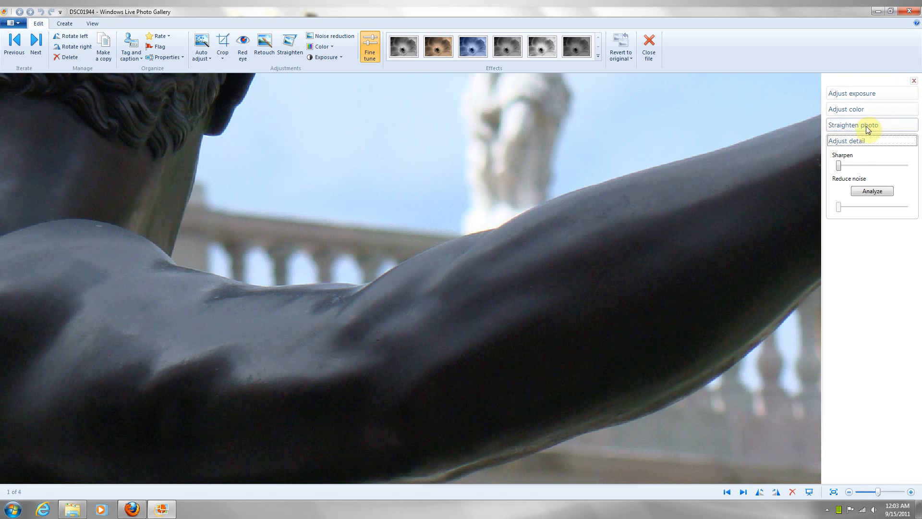
pyautogui.click(863, 126)
pyautogui.click(856, 110)
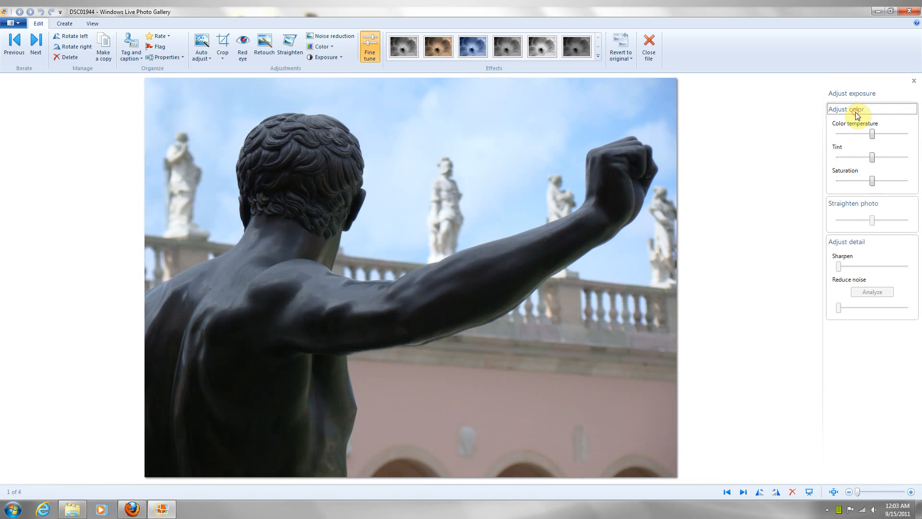
# Try weaker and stronger saturation on the statue photo, and reduce it to the minimum for a black-and-white look
pyautogui.click(872, 180)
pyautogui.moveTo(873, 180); pyautogui.dragTo(854, 191)
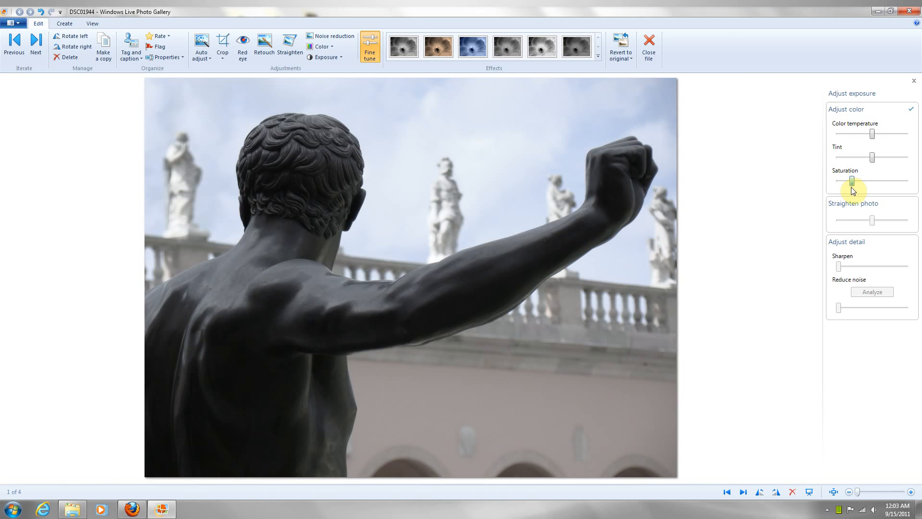
pyautogui.moveTo(851, 188); pyautogui.dragTo(886, 192)
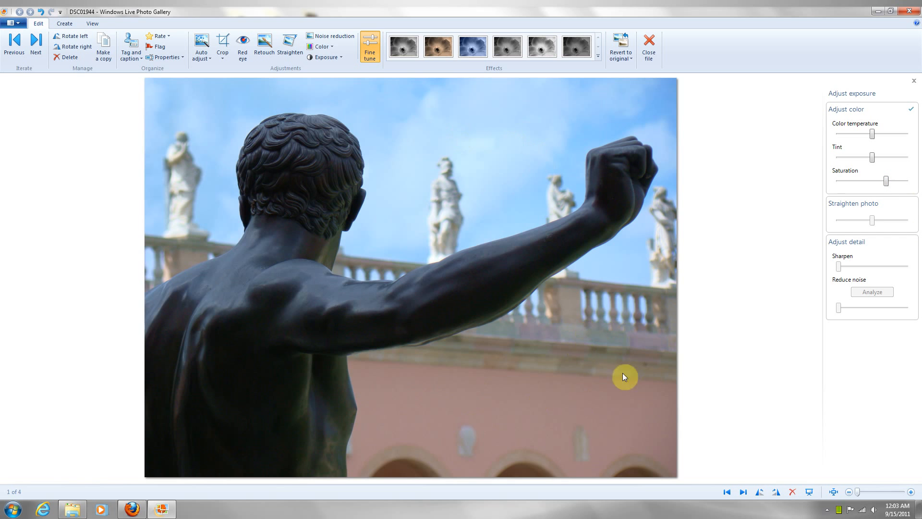
pyautogui.moveTo(886, 183)
pyautogui.mouseDown()
pyautogui.moveTo(874, 184)
pyautogui.moveTo(898, 191)
pyautogui.mouseUp()
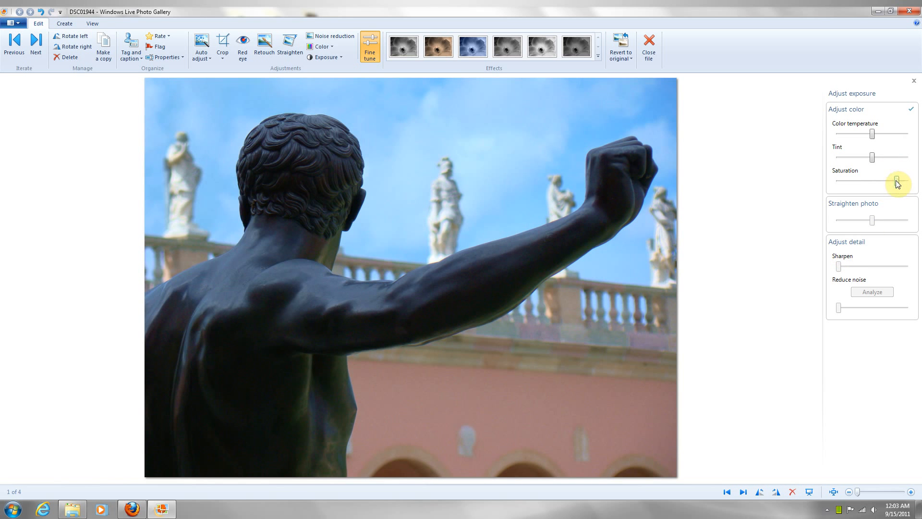
pyautogui.moveTo(896, 182); pyautogui.dragTo(875, 183)
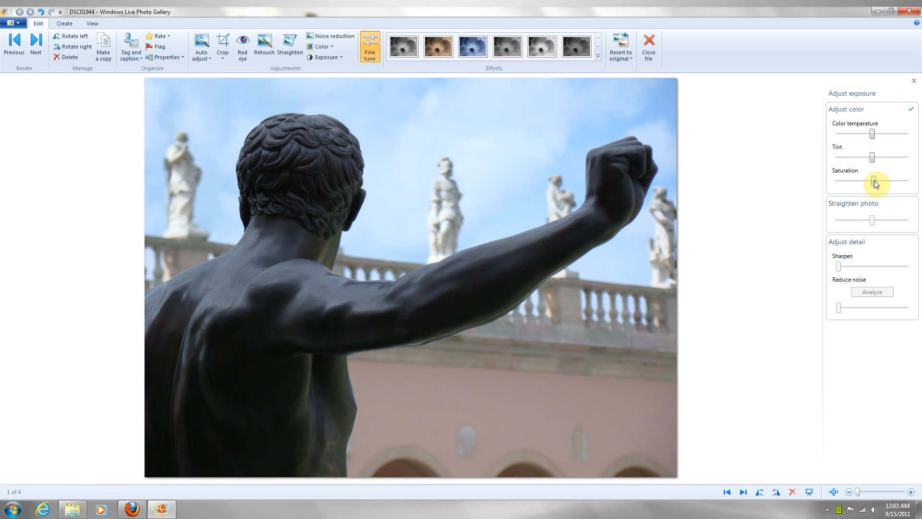
pyautogui.moveTo(873, 182); pyautogui.dragTo(815, 188)
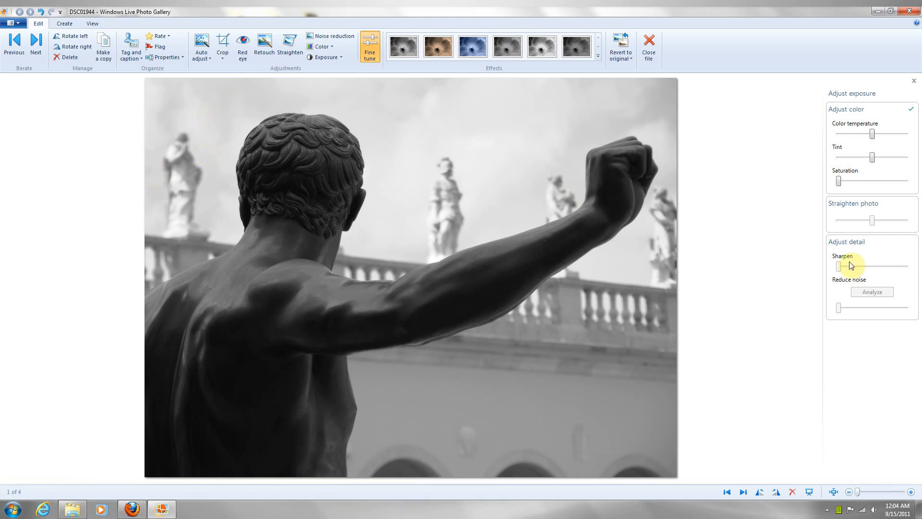
# Straighten the statue photo with a very slight rotation, using the grid to align the balustrade
pyautogui.click(872, 220)
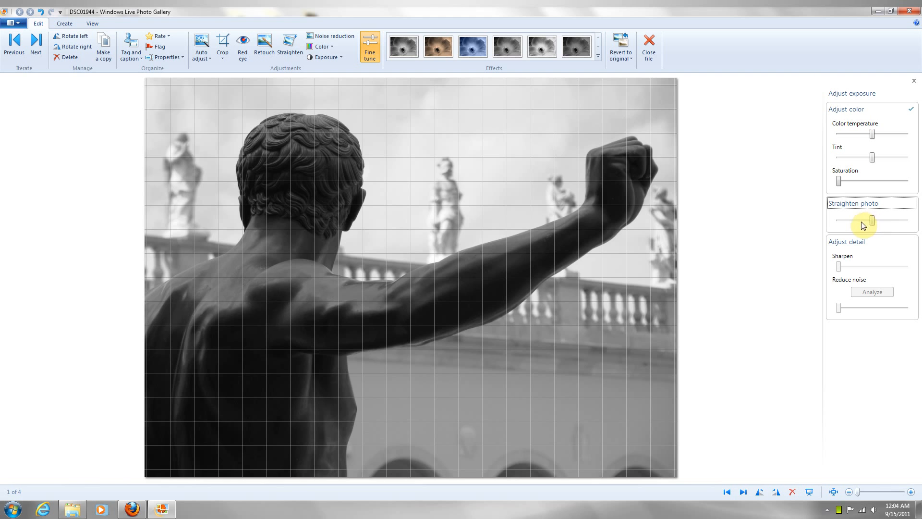
pyautogui.moveTo(873, 222); pyautogui.dragTo(869, 224)
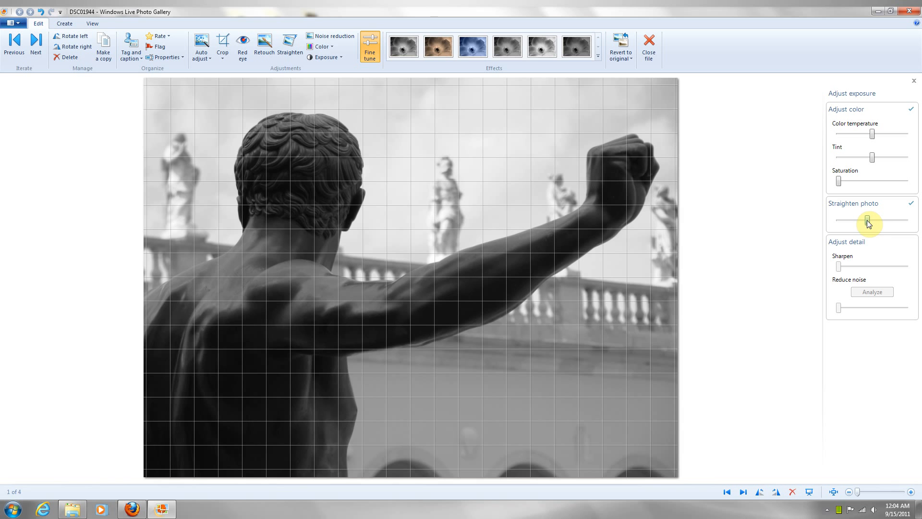
pyautogui.moveTo(888, 227); pyautogui.dragTo(873, 259)
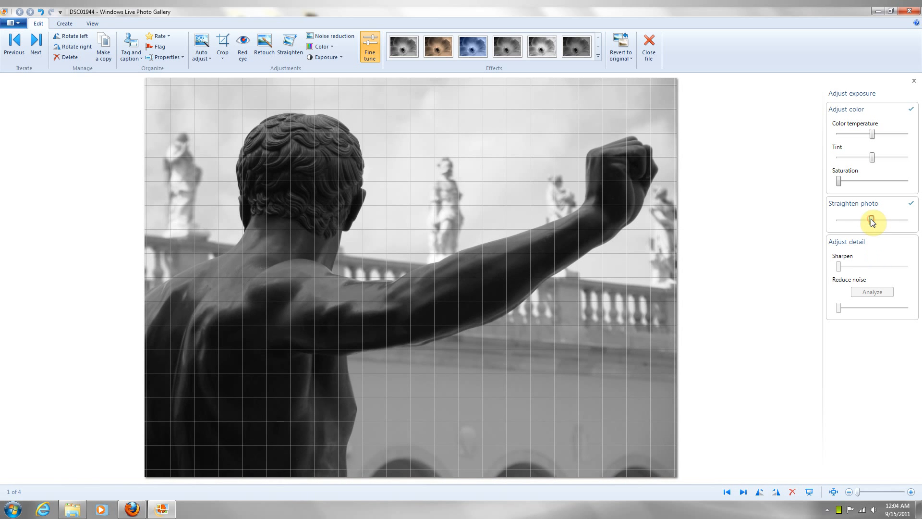
pyautogui.moveTo(872, 222); pyautogui.dragTo(871, 222)
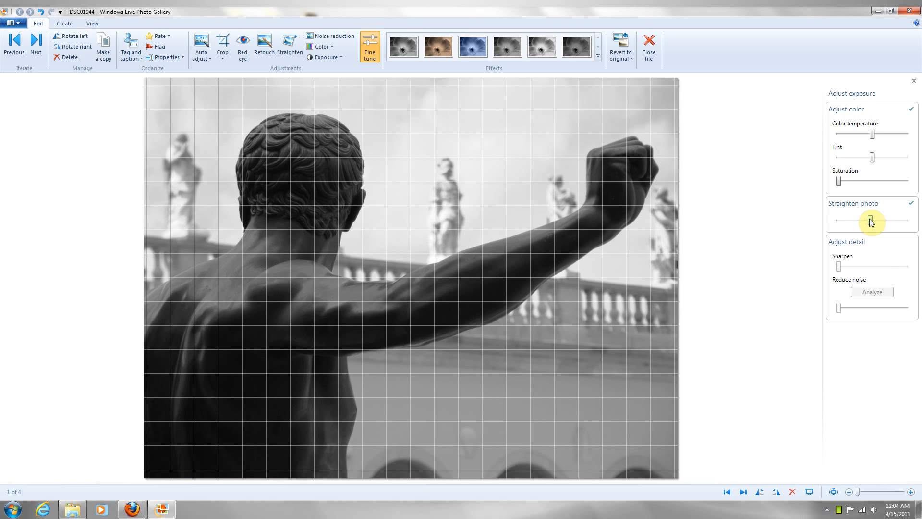
pyautogui.moveTo(870, 219); pyautogui.dragTo(870, 219)
# Expand the exposure settings and raise the statue photo's contrast to about halfway between neutral and maximum
pyautogui.click(859, 94)
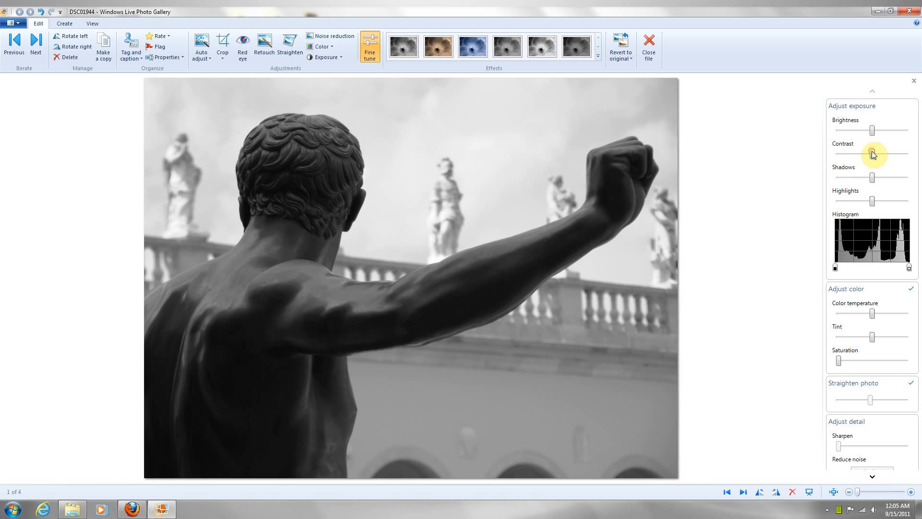
pyautogui.moveTo(873, 154); pyautogui.dragTo(885, 157)
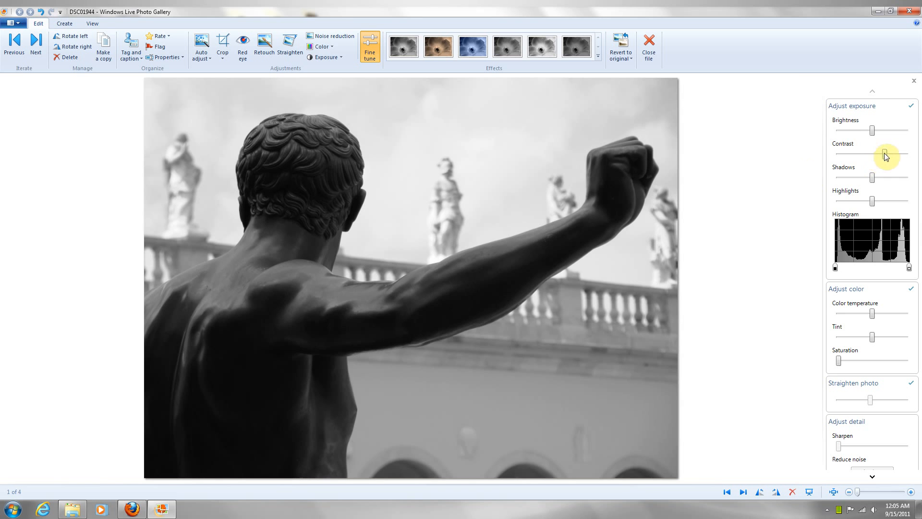
pyautogui.moveTo(886, 152); pyautogui.dragTo(892, 154)
# Raise the statue photo's shadows slightly and lower its highlights a little
pyautogui.moveTo(872, 177)
pyautogui.mouseDown()
pyautogui.moveTo(860, 178)
pyautogui.moveTo(892, 179)
pyautogui.moveTo(871, 183)
pyautogui.moveTo(884, 188)
pyautogui.mouseUp()
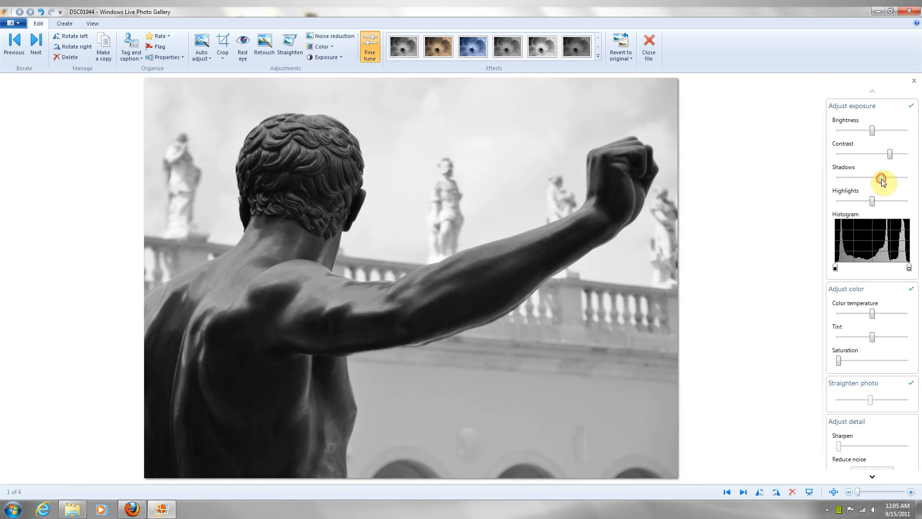
pyautogui.moveTo(881, 179)
pyautogui.mouseDown()
pyautogui.moveTo(858, 196)
pyautogui.moveTo(878, 197)
pyautogui.mouseUp()
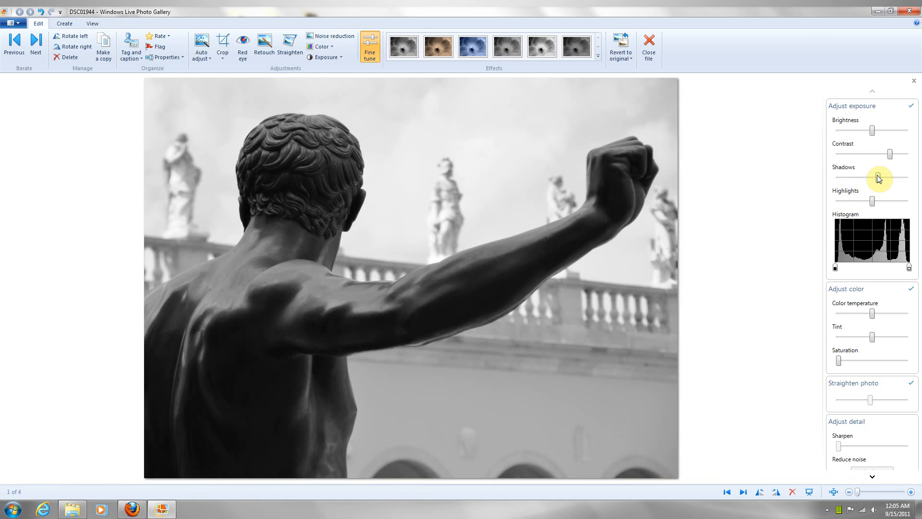
pyautogui.moveTo(878, 178); pyautogui.dragTo(867, 212)
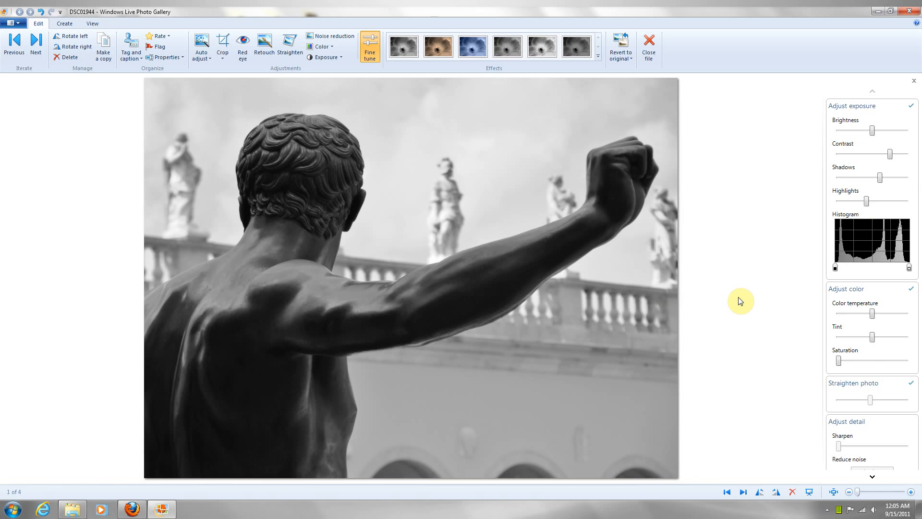
# Go to the white bird photo DSC02248, raise its contrast well above neutral and lower its shadows slightly
pyautogui.press('Right')
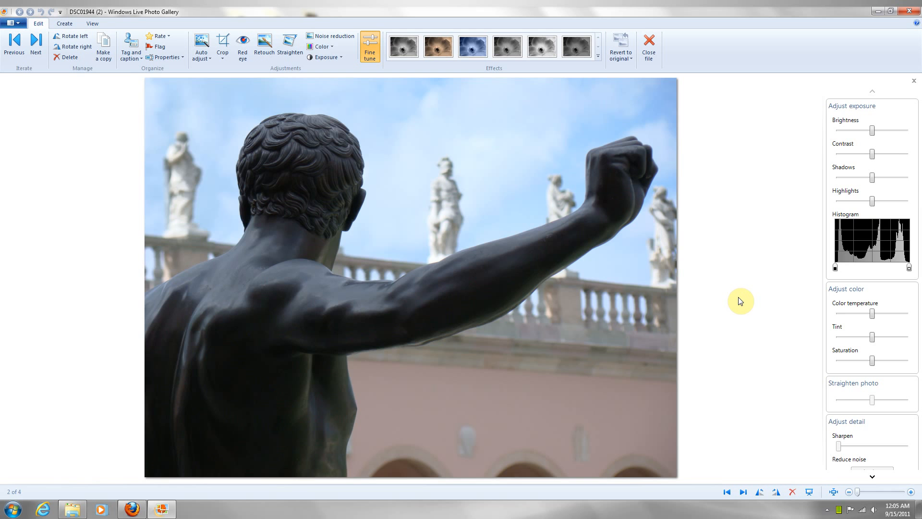
pyautogui.press('Right')
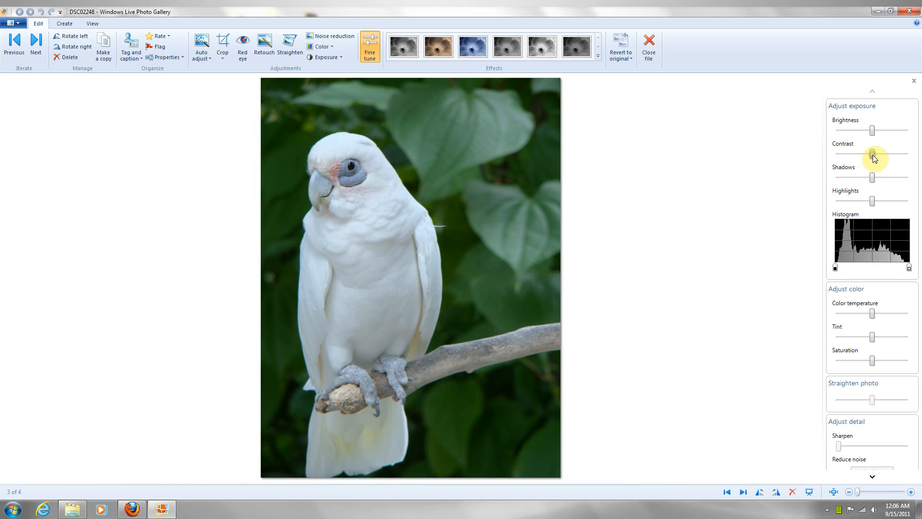
pyautogui.moveTo(873, 155); pyautogui.dragTo(895, 158)
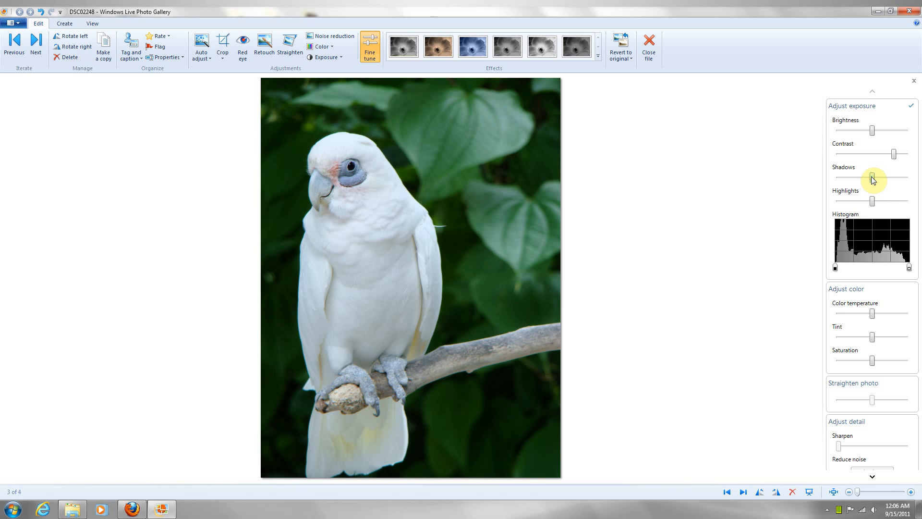
pyautogui.moveTo(873, 179); pyautogui.dragTo(866, 203)
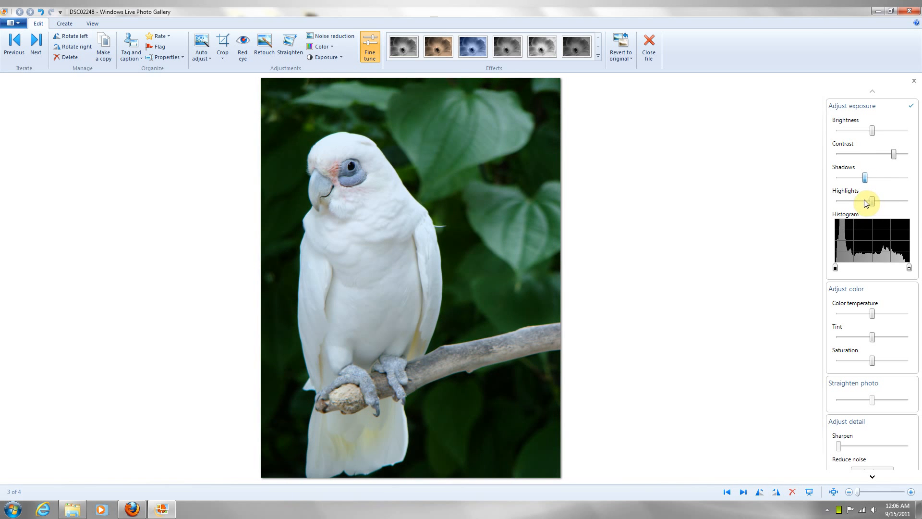
pyautogui.click(865, 178)
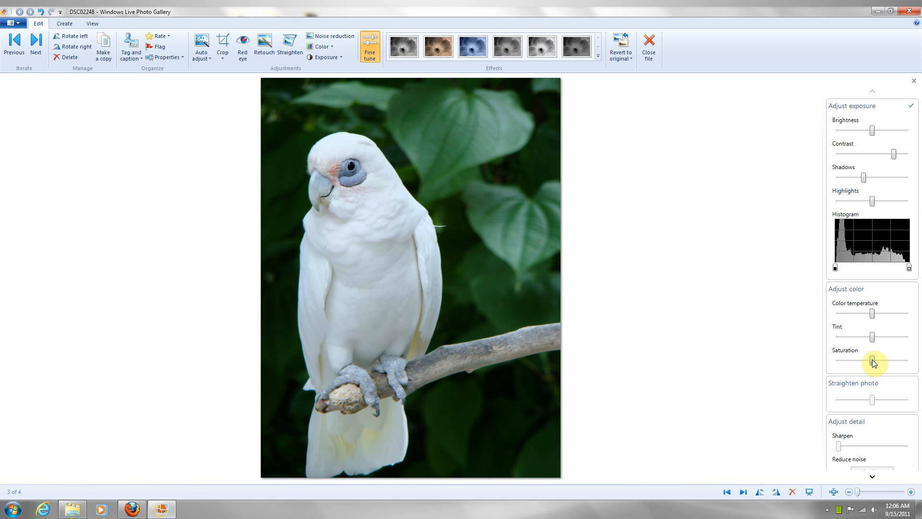
# Increase the bird photo's saturation slightly and advance to the following photo to save the edits
pyautogui.moveTo(872, 360); pyautogui.dragTo(879, 363)
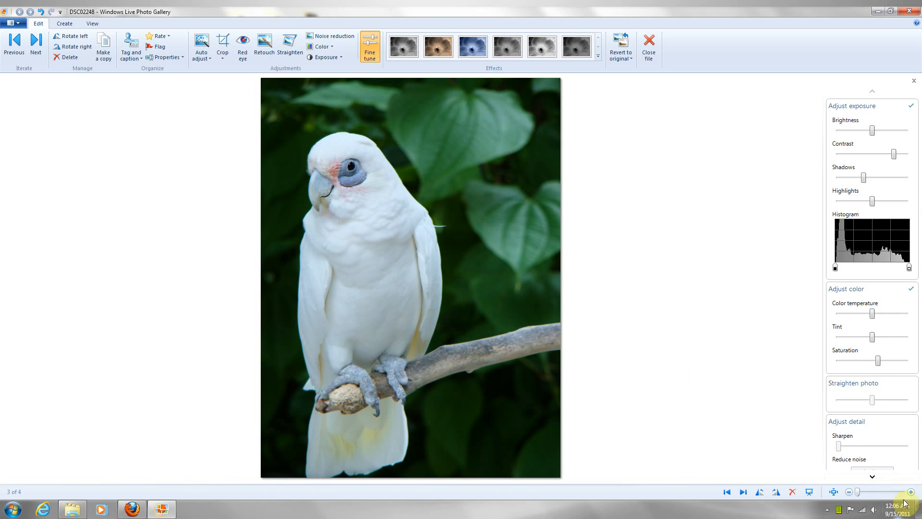
pyautogui.click(887, 480)
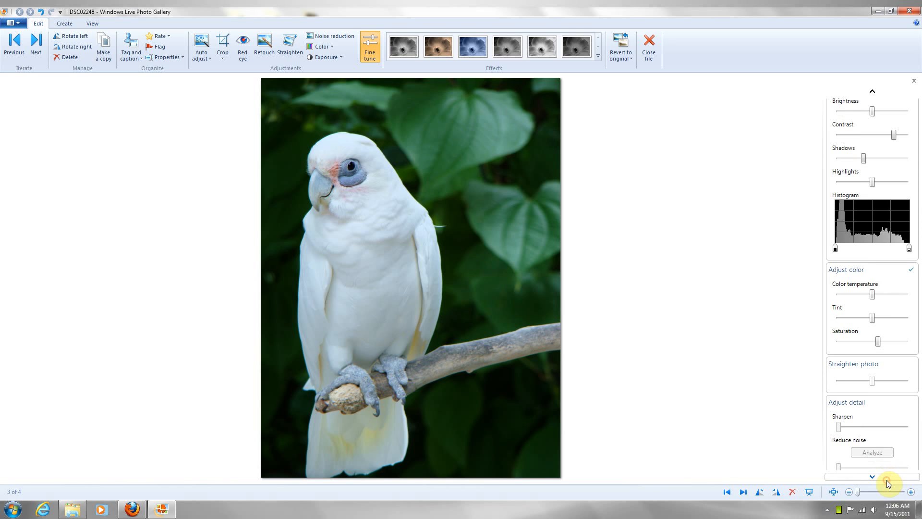
pyautogui.click(882, 480)
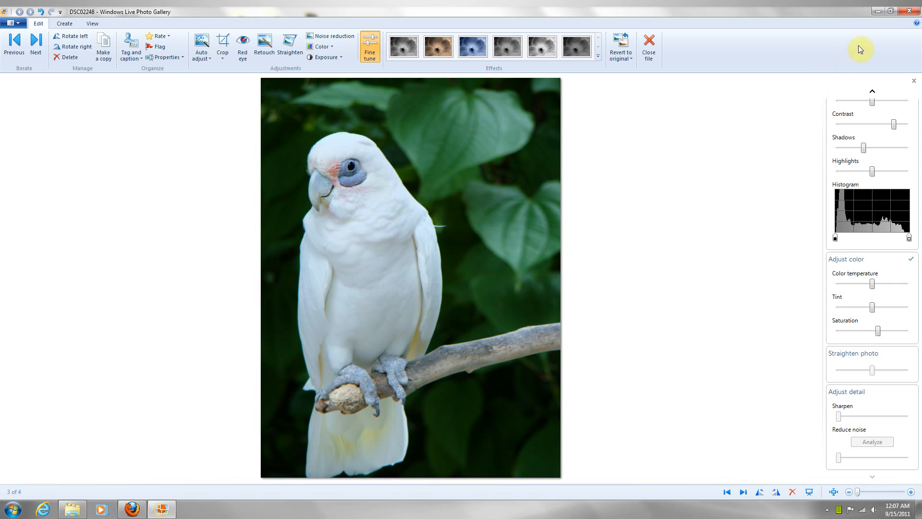
pyautogui.press('Right')
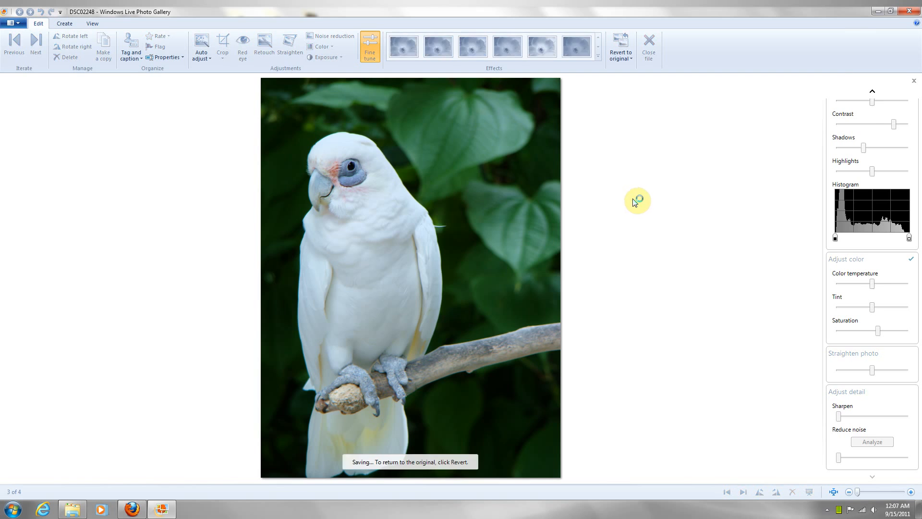
# Close the photo editor, open the original colour statue photo DSC01944 (2) and place its window over the left half of the screen
pyautogui.click(911, 10)
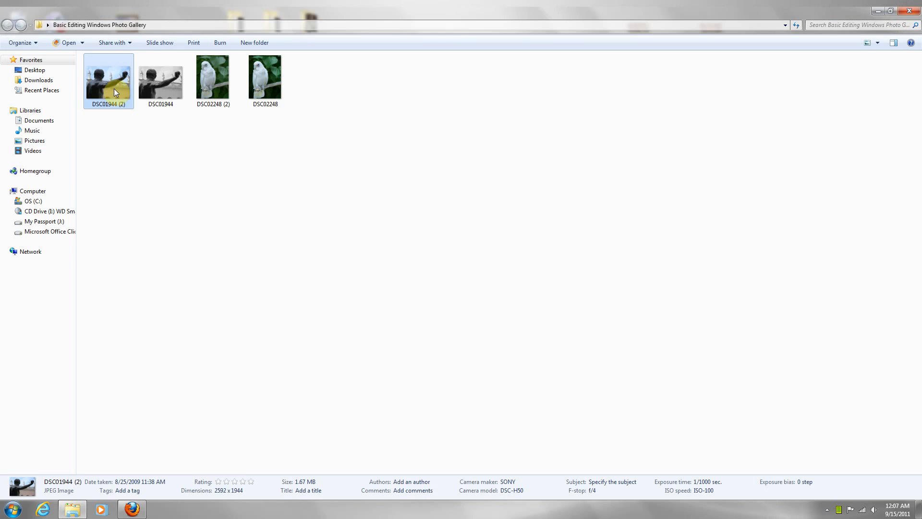
pyautogui.doubleClick(114, 89)
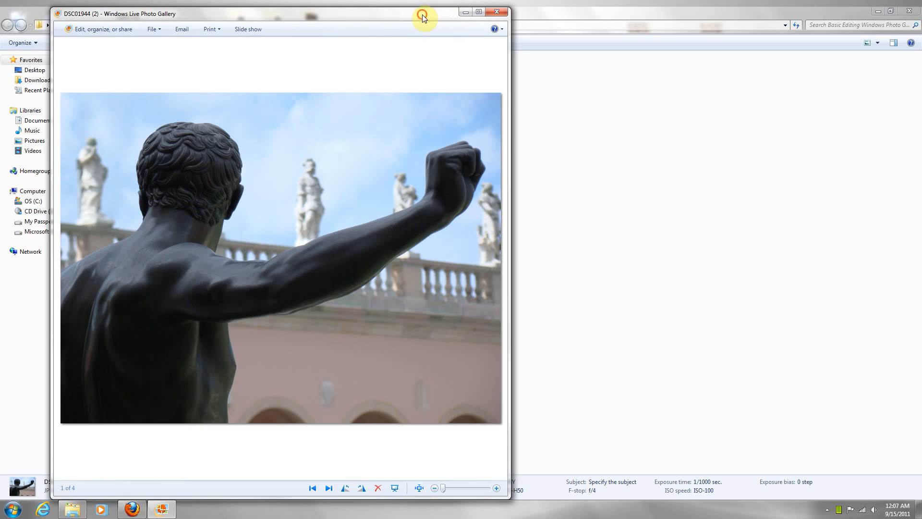
pyautogui.moveTo(423, 16); pyautogui.dragTo(379, 22)
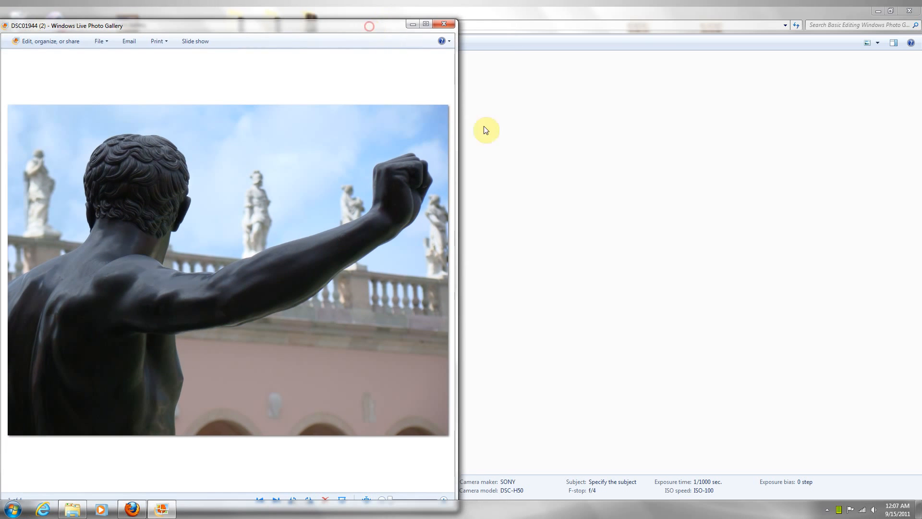
# Open the black-and-white statue photo DSC01944 from the folder and place its window over the right half of the screen
pyautogui.click(517, 142)
pyautogui.doubleClick(156, 78)
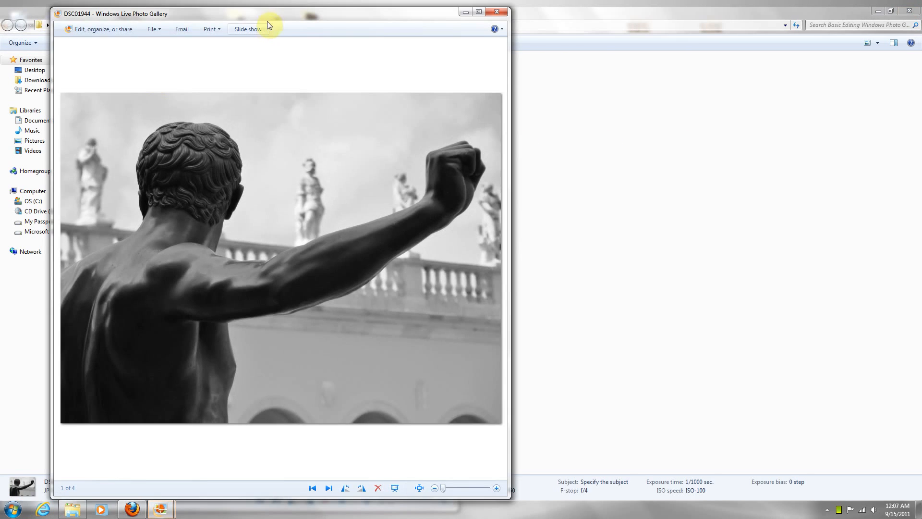
pyautogui.moveTo(288, 19); pyautogui.dragTo(678, 16)
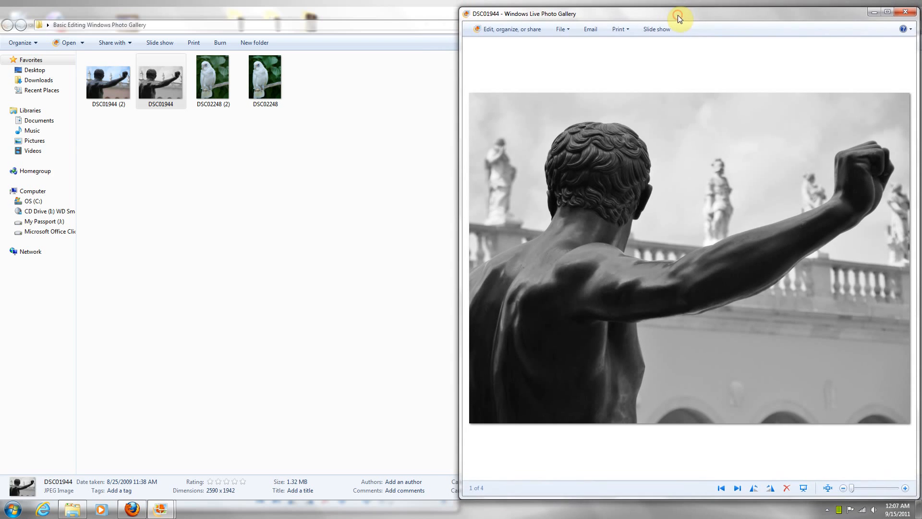
# Bring the DSC01944 (2) window back and align both statue photo windows side by side at the same height for comparison
pyautogui.click(126, 471)
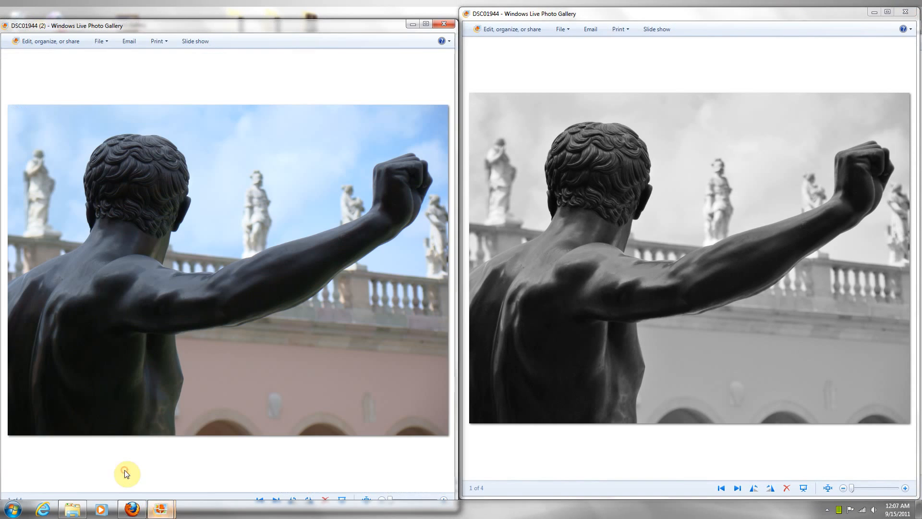
pyautogui.moveTo(348, 24); pyautogui.dragTo(348, 18)
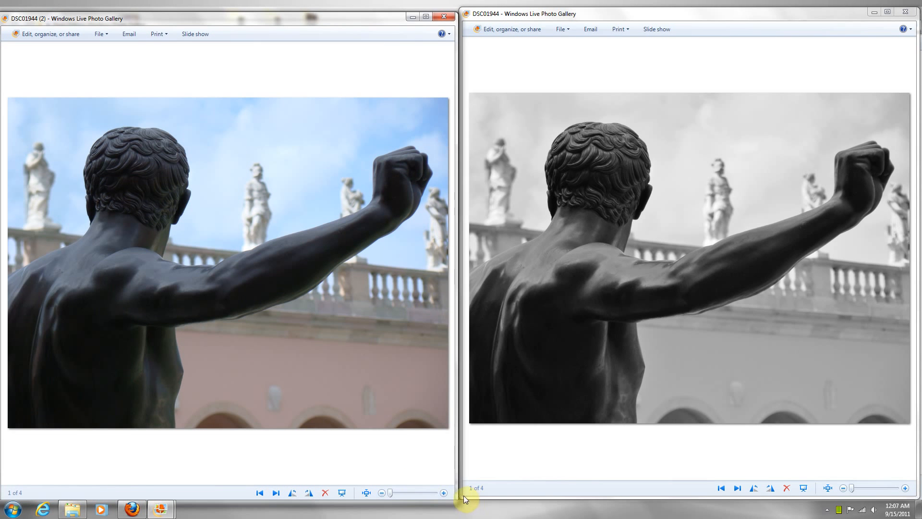
pyautogui.click(572, 17)
pyautogui.moveTo(572, 15); pyautogui.dragTo(570, 20)
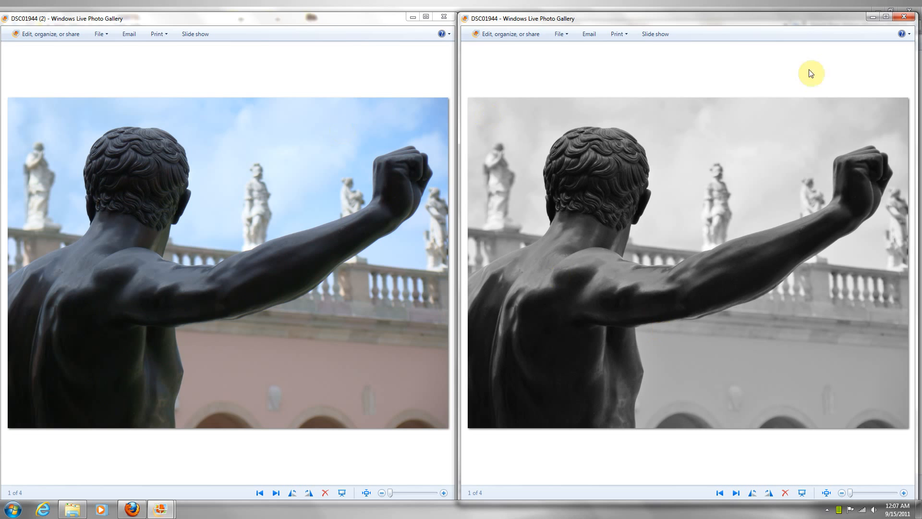
# Minimize both statue photo windows, open the original bird photo DSC02248 (2) and place its window over the left half of the screen
pyautogui.click(413, 18)
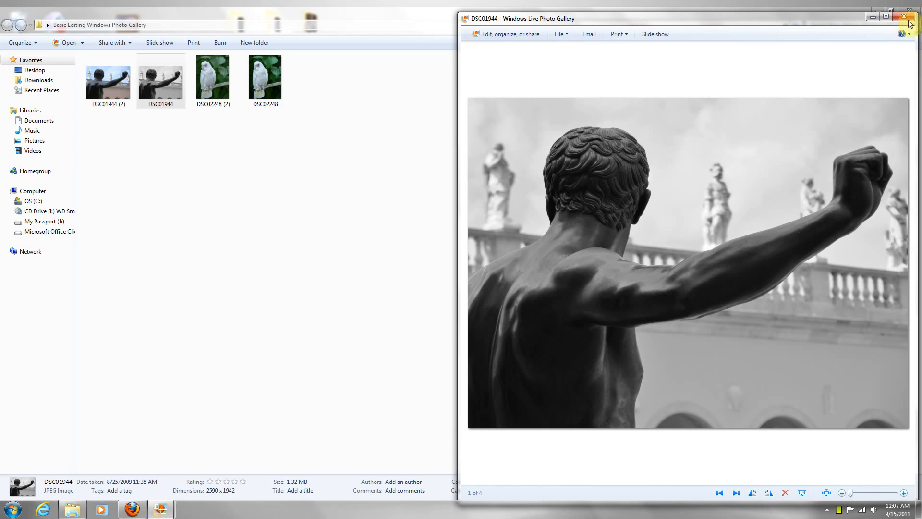
pyautogui.click(873, 17)
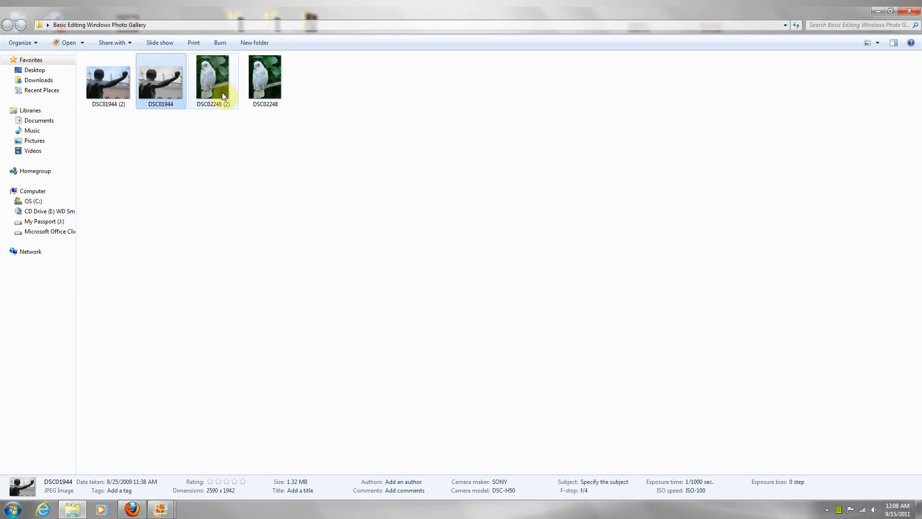
pyautogui.doubleClick(222, 92)
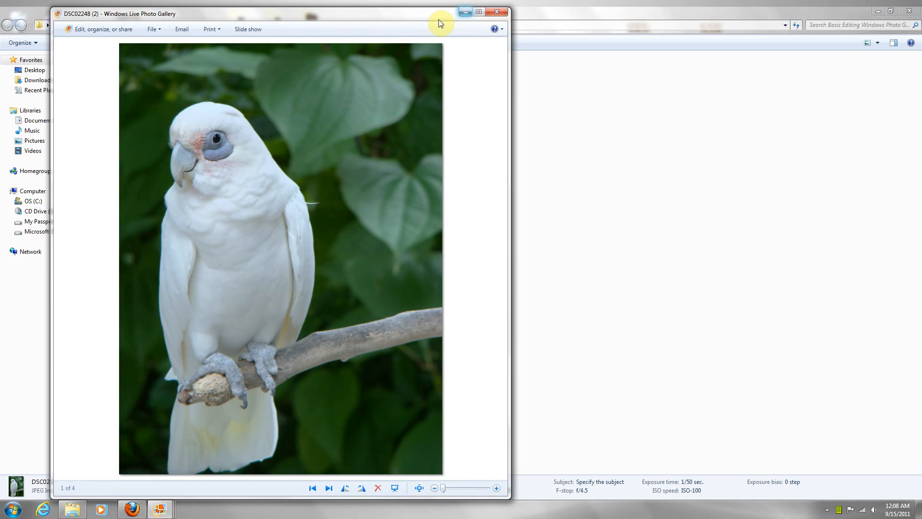
pyautogui.moveTo(437, 20); pyautogui.dragTo(393, 27)
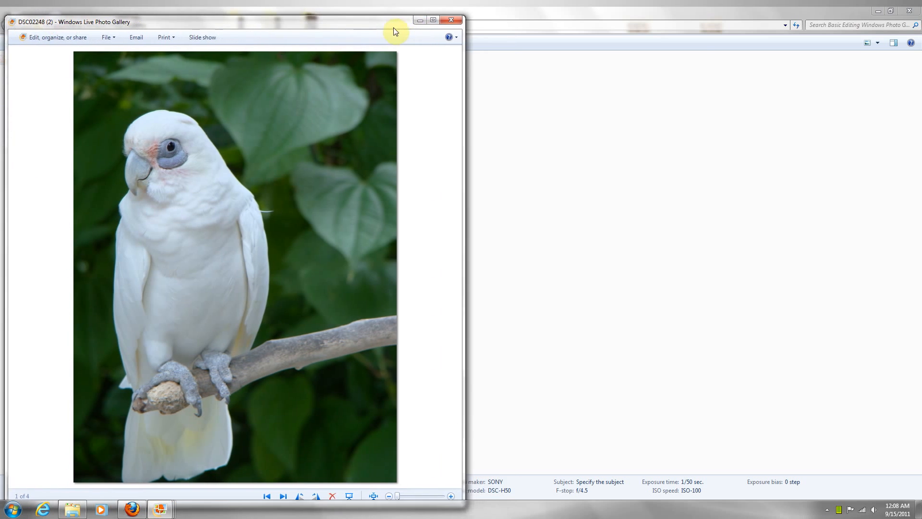
# Minimize the DSC02248 (2) window, open the edited bird photo DSC02248 and place its window over the right half of the screen
pyautogui.click(413, 21)
pyautogui.doubleClick(269, 86)
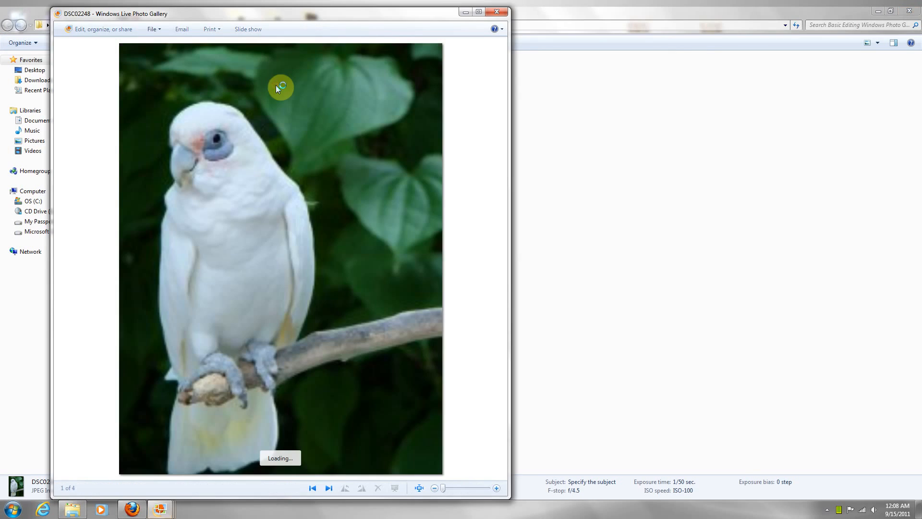
pyautogui.moveTo(368, 16); pyautogui.dragTo(676, 25)
pyautogui.moveTo(575, 30); pyautogui.dragTo(778, 21)
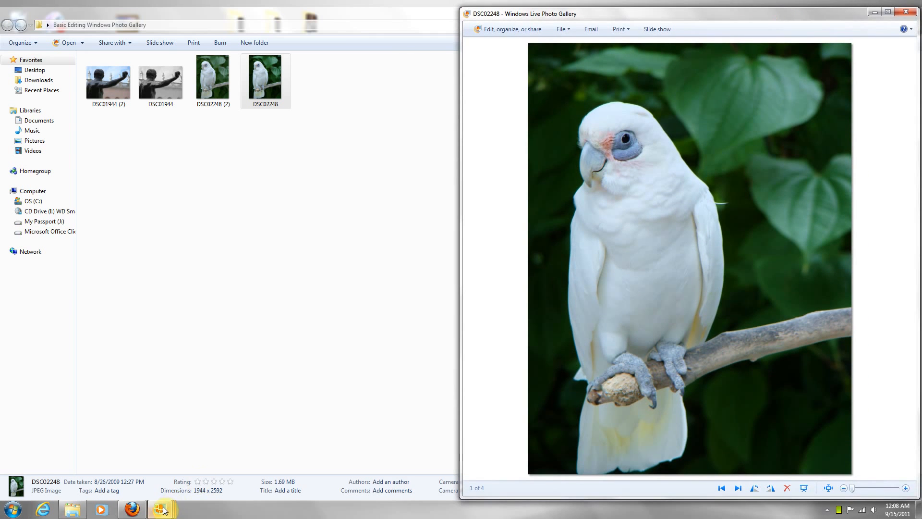
# Restore the DSC02248 (2) window and align it beside the edited bird photo to compare the two versions
pyautogui.moveTo(159, 509)
pyautogui.click(261, 460)
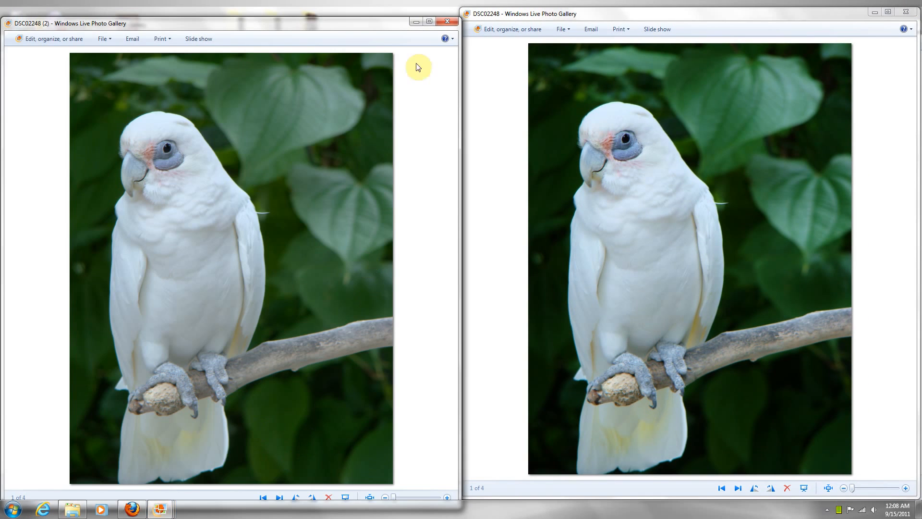
pyautogui.moveTo(380, 25); pyautogui.dragTo(377, 17)
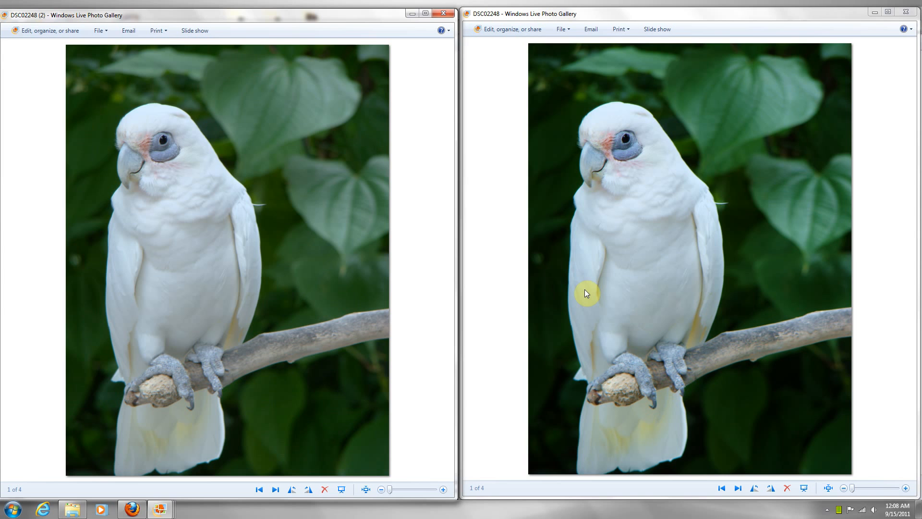
pyautogui.click(827, 509)
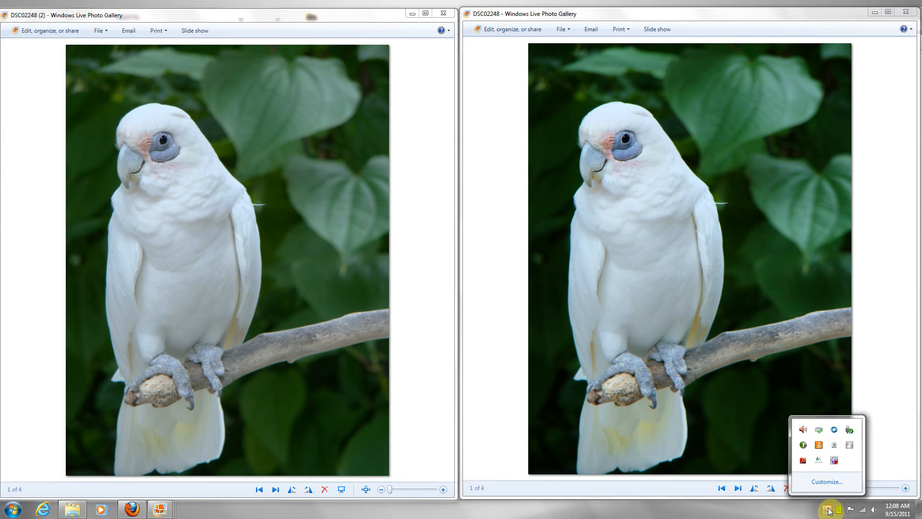
pyautogui.rightClick(835, 462)
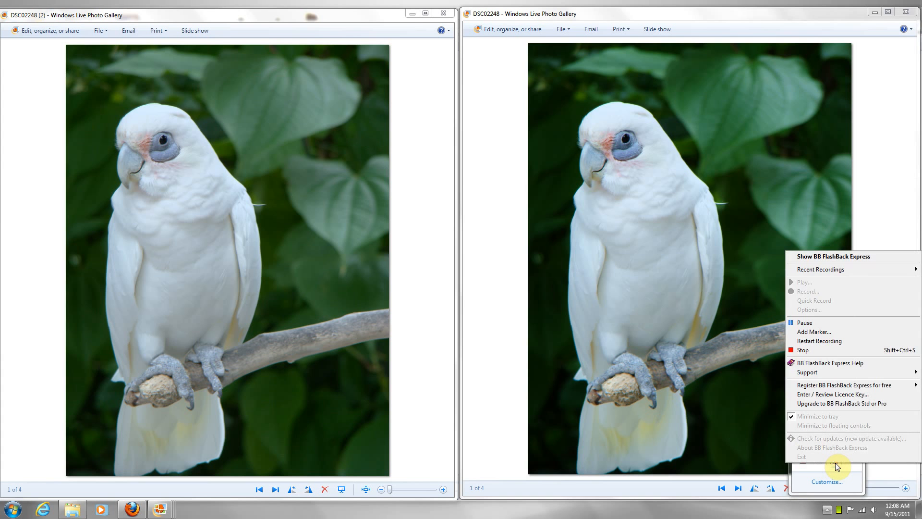
pyautogui.click(835, 462)
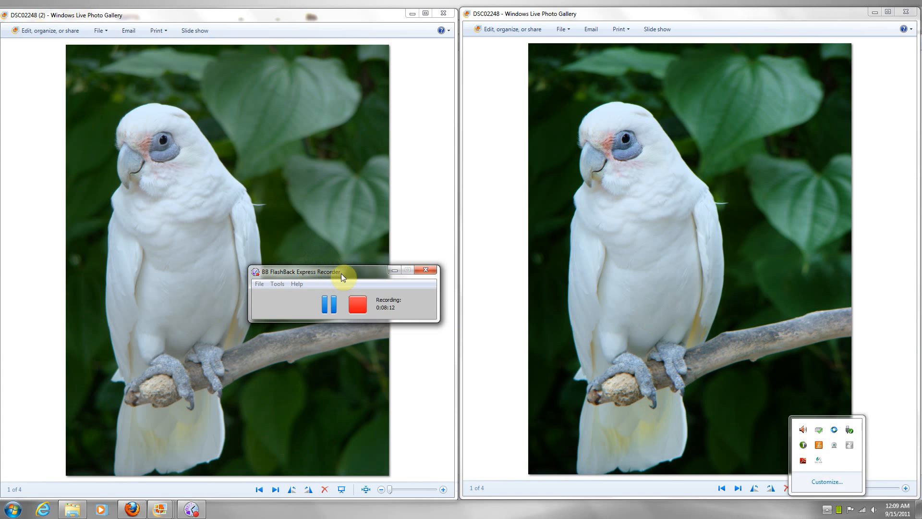